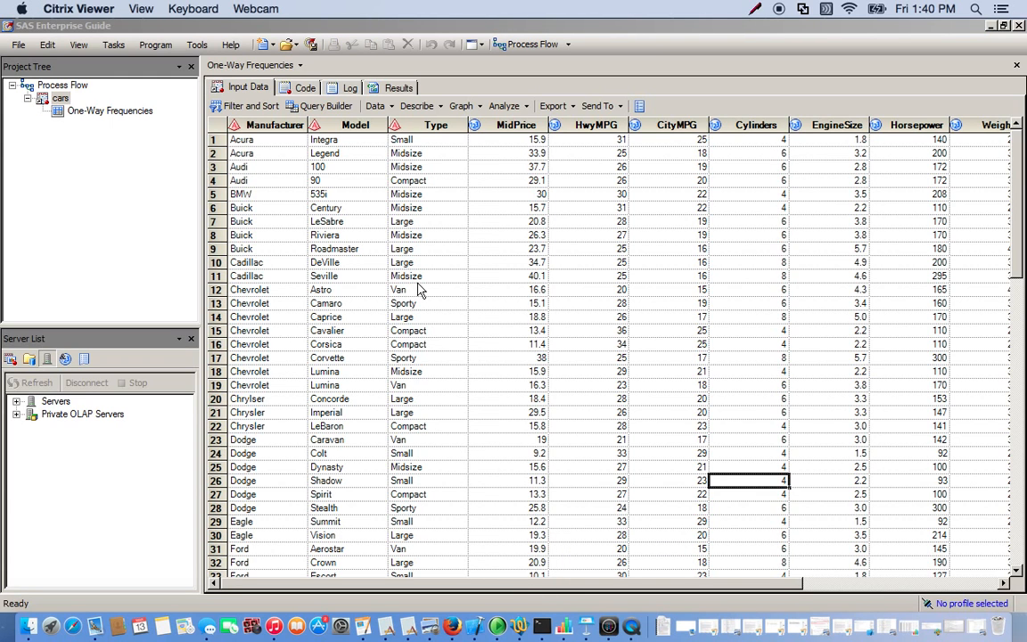
Open the One-Way Frequencies task for the cars data and assign AirBags as the analysis variable.
{"action": "left_click", "coordinate": [884, 586]}
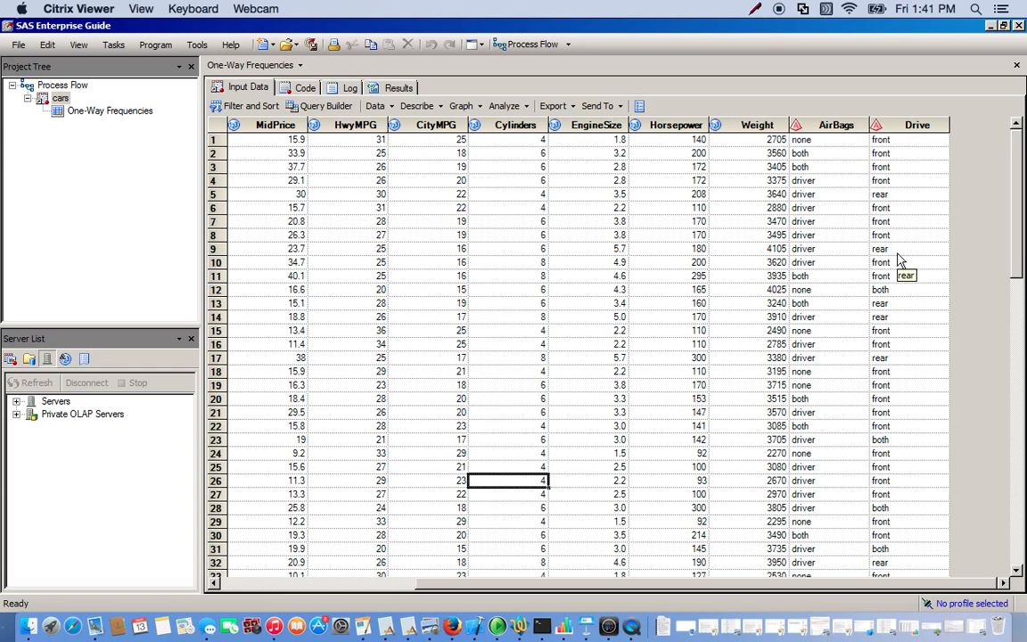
{"action": "left_click", "coordinate": [828, 126]}
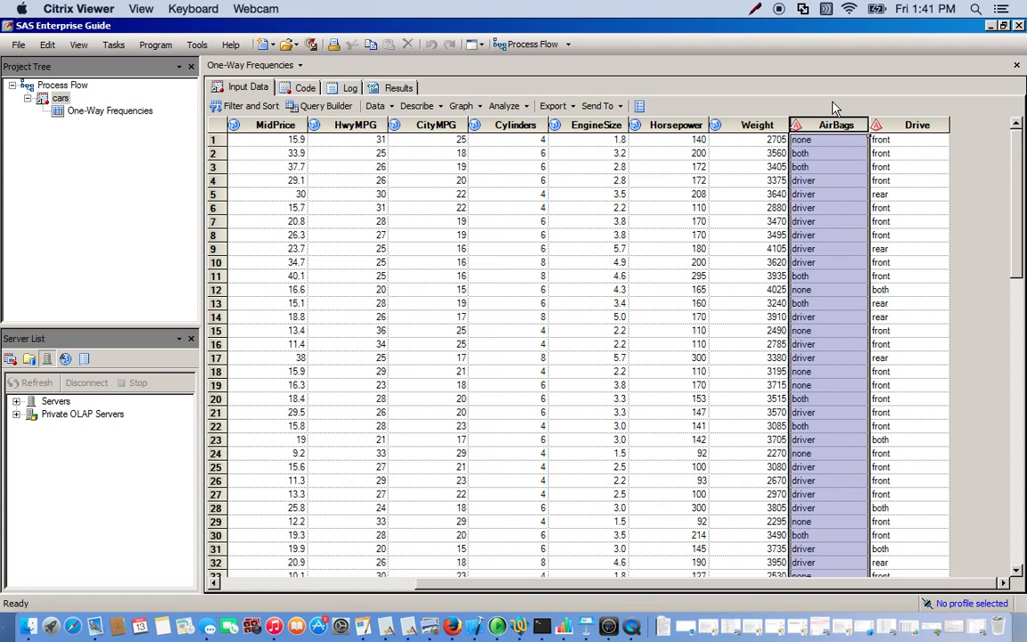
{"action": "left_click", "coordinate": [810, 252]}
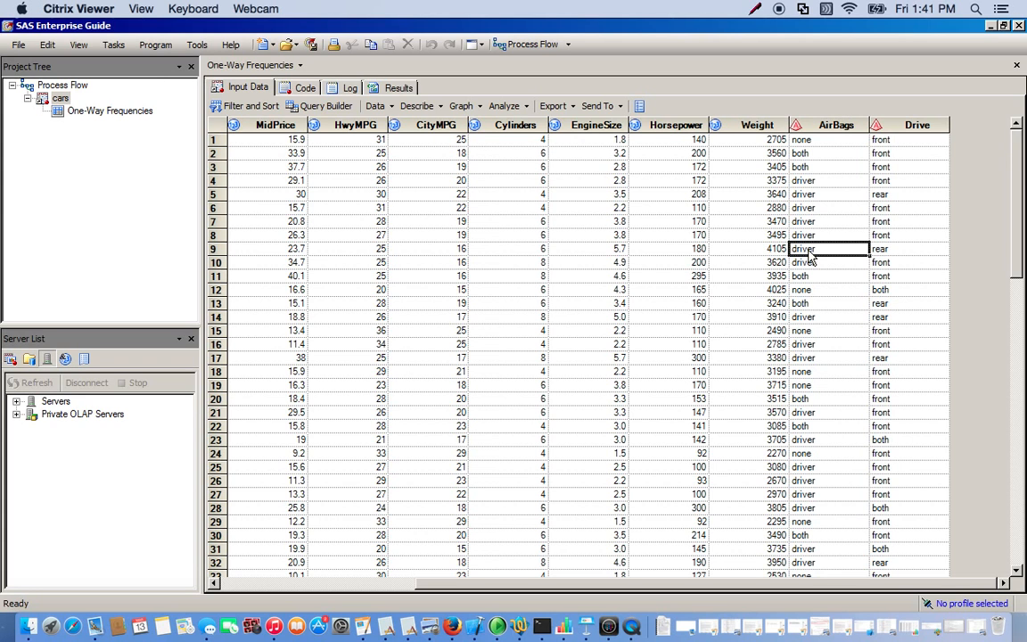
{"action": "left_click", "coordinate": [825, 169]}
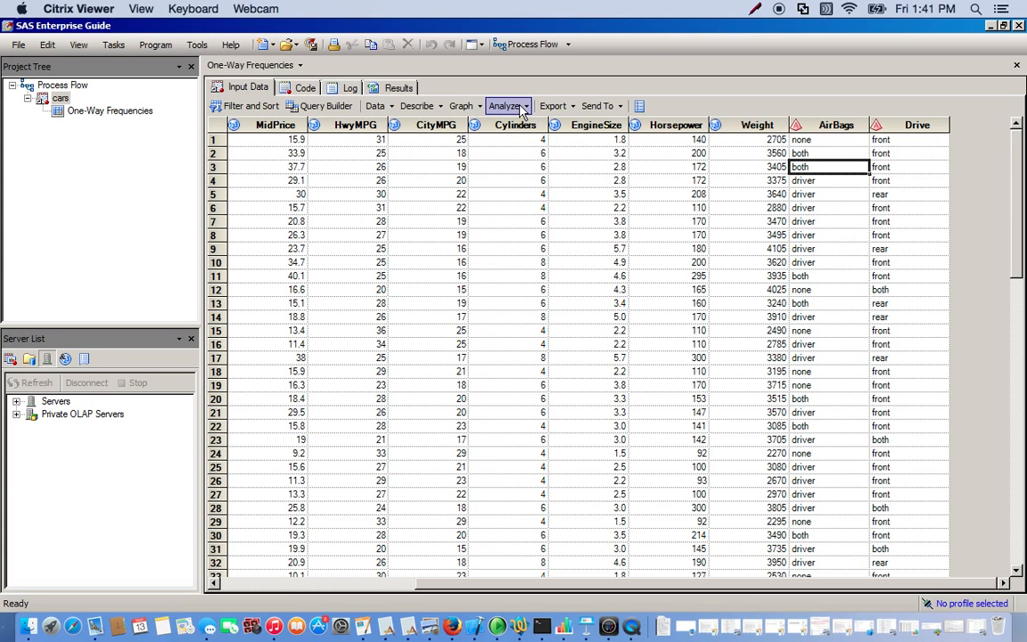
{"action": "left_click", "coordinate": [427, 108]}
{"action": "left_click", "coordinate": [424, 109]}
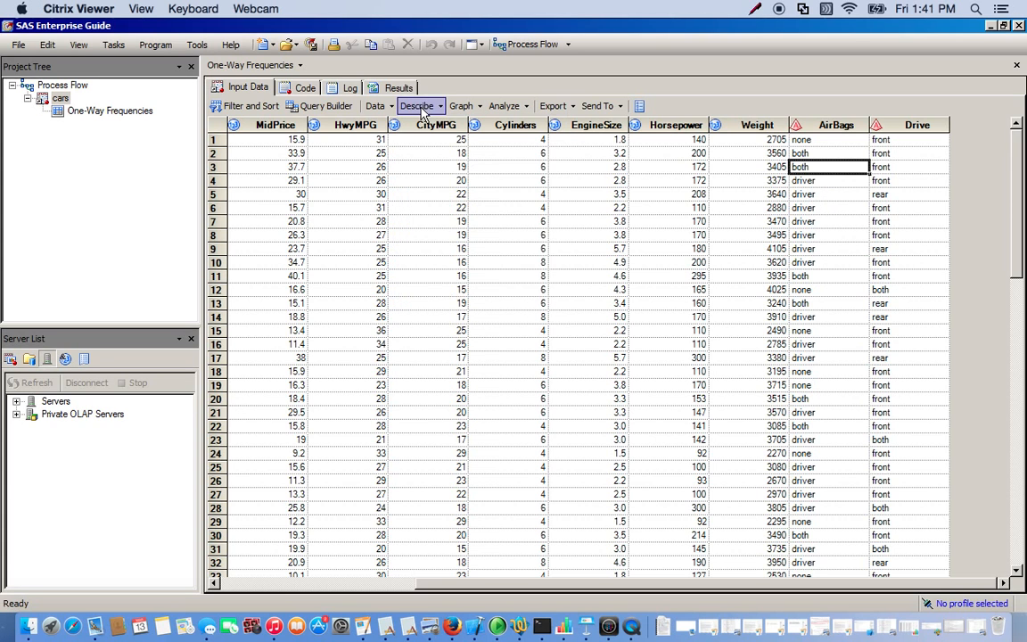
{"action": "left_click", "coordinate": [424, 108]}
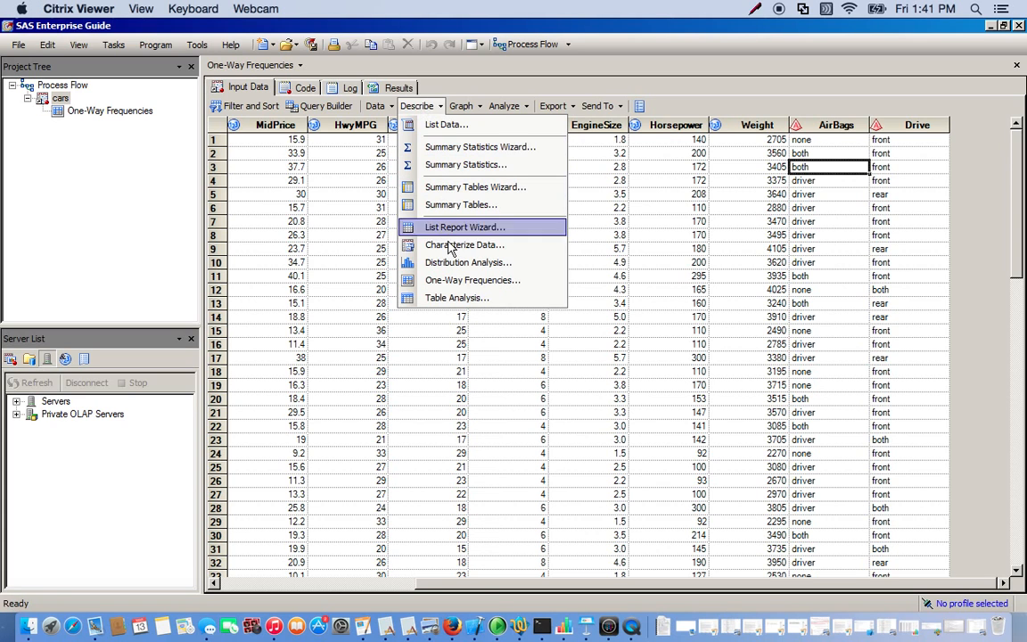
{"action": "left_click", "coordinate": [462, 286]}
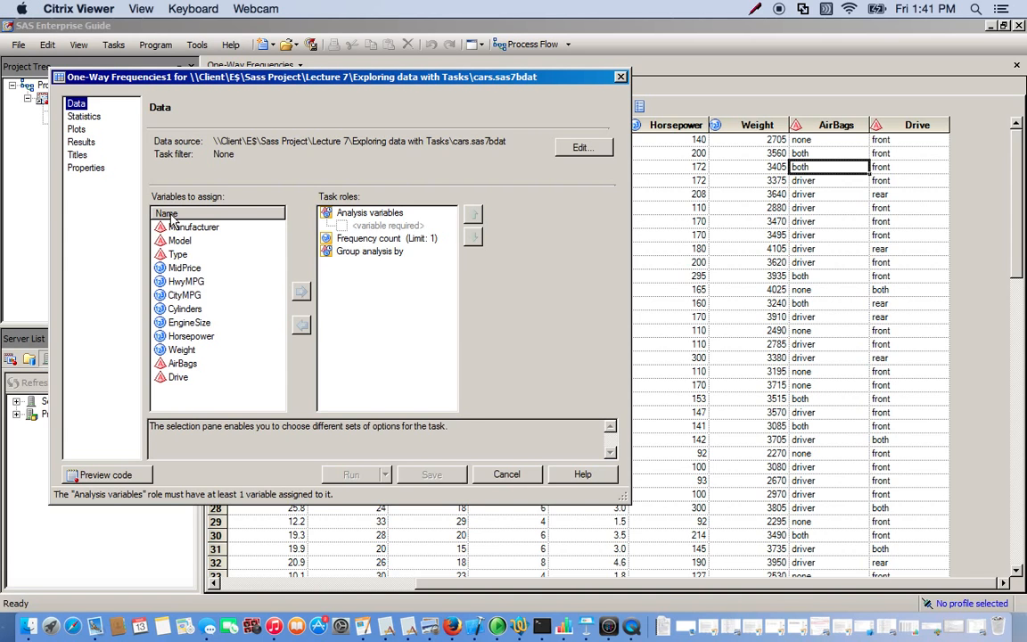
{"action": "left_click", "coordinate": [183, 366]}
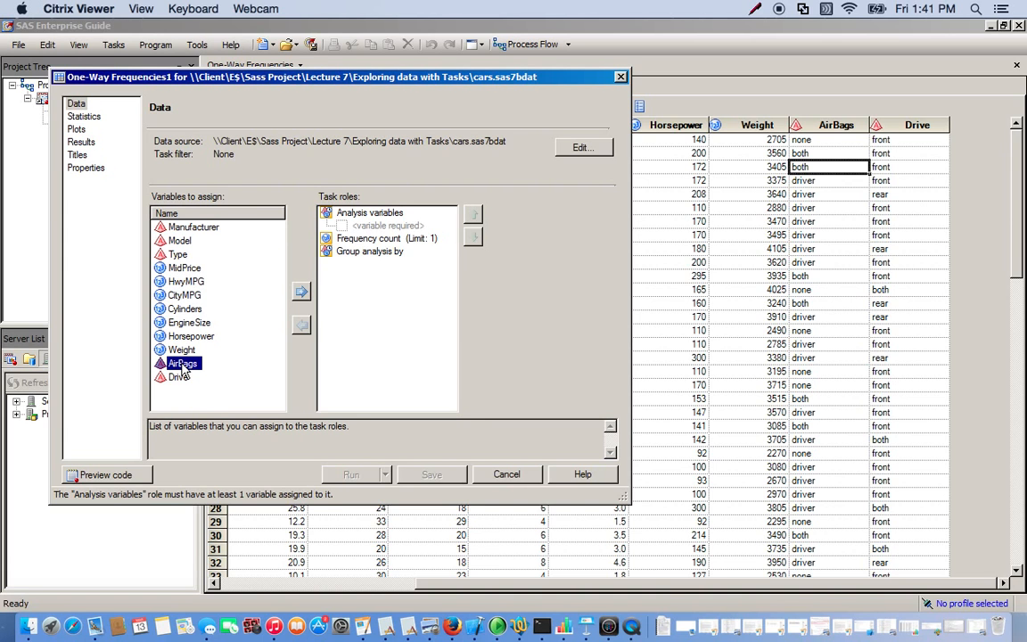
{"action": "left_click_drag", "start_coordinate": [182, 373], "coordinate": [368, 228]}
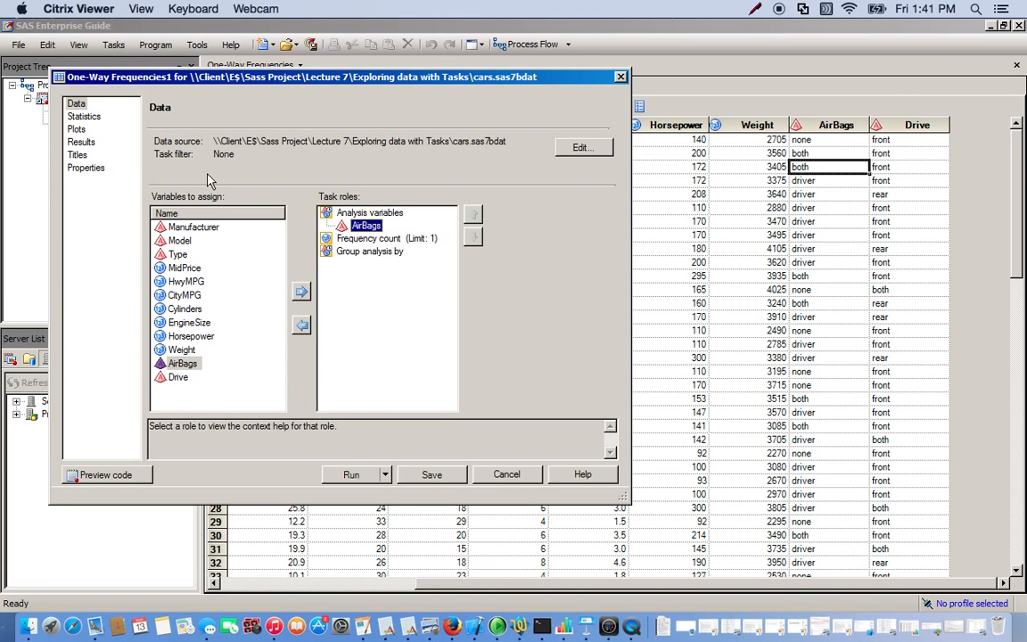
Set the frequency table to frequencies and percentages and enable the chi-square goodness-of-fit asymptotic test.
{"action": "left_click", "coordinate": [91, 123]}
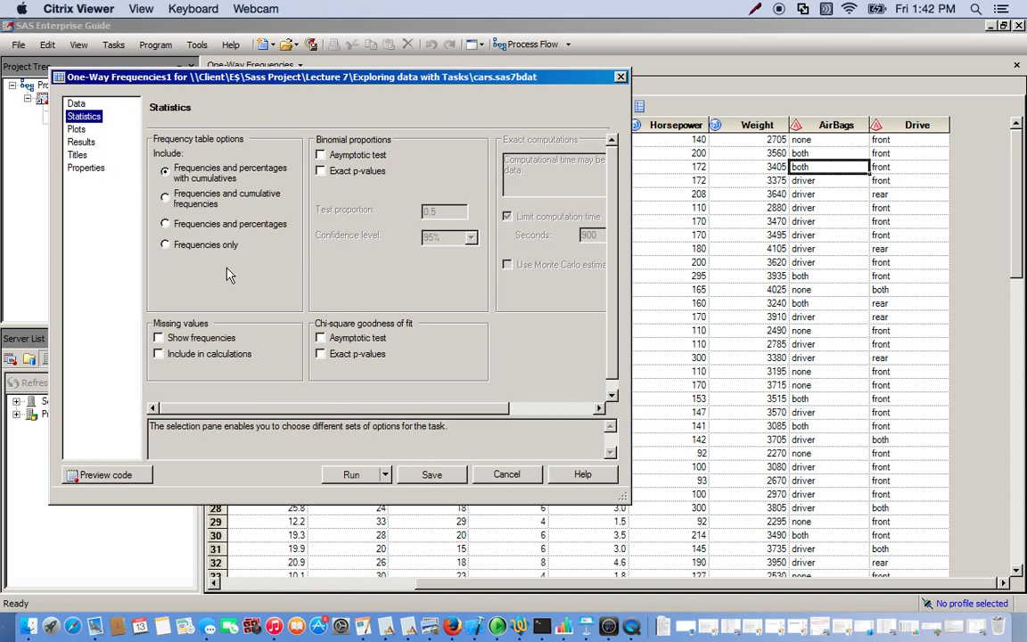
{"action": "left_click", "coordinate": [166, 225]}
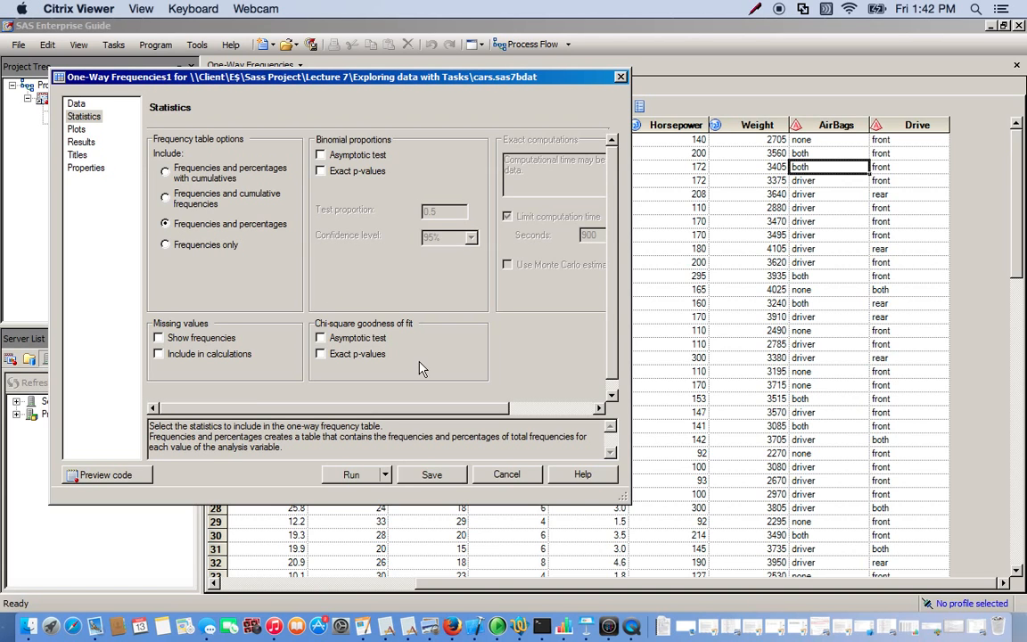
{"action": "left_click", "coordinate": [325, 341]}
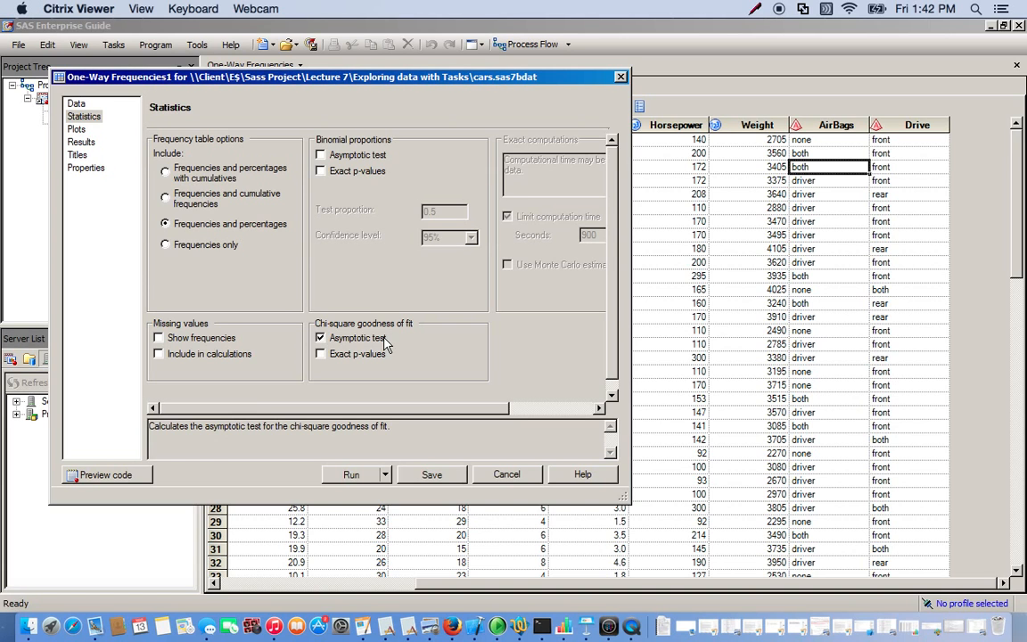
Add a vertical bar chart of the frequencies.
{"action": "left_click", "coordinate": [76, 131]}
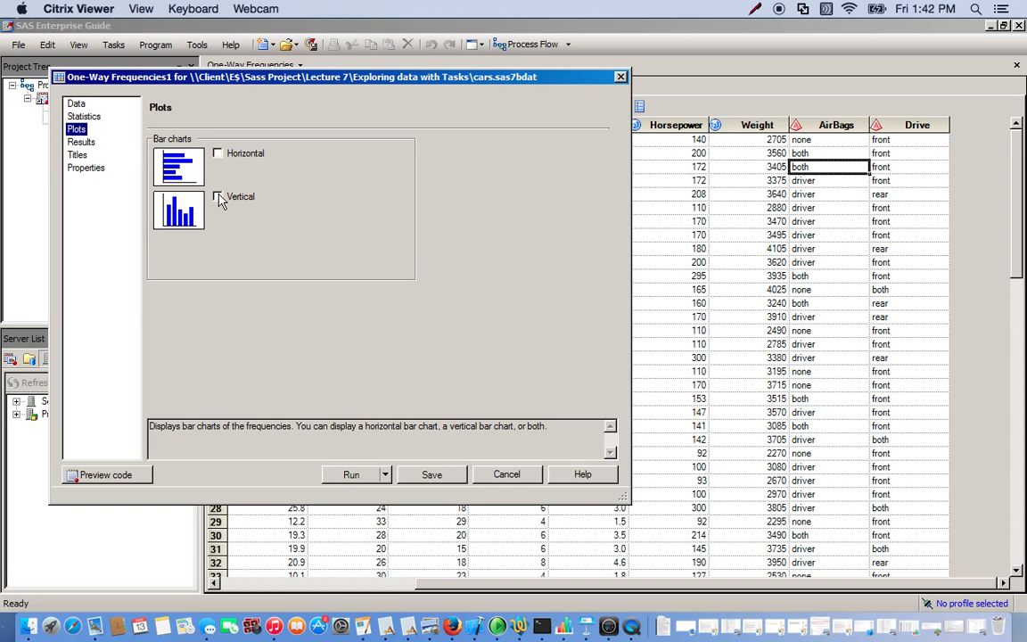
{"action": "left_click", "coordinate": [218, 198]}
{"action": "left_click", "coordinate": [78, 155]}
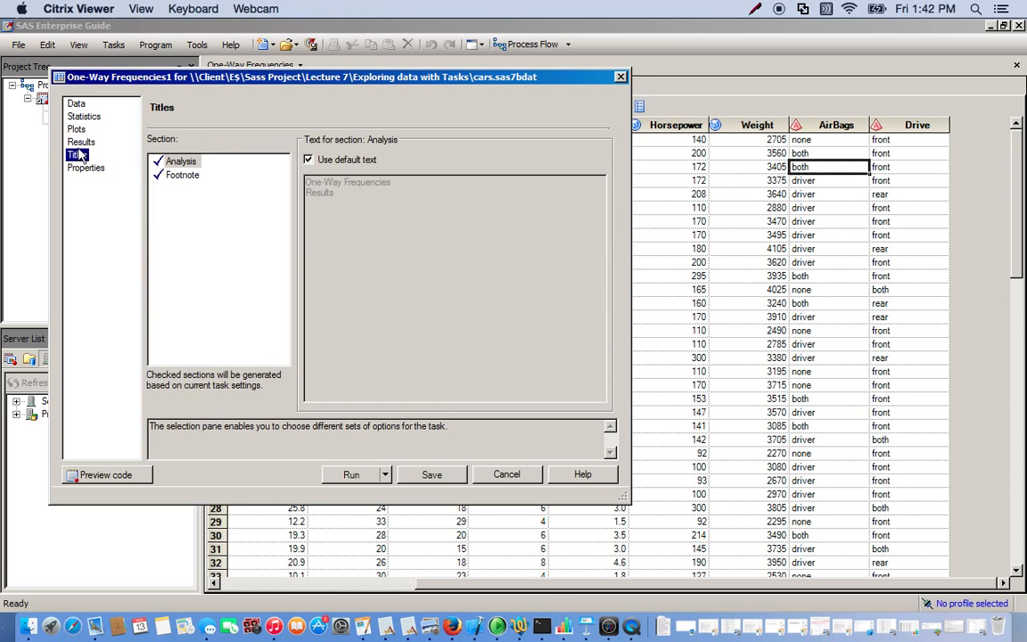
Save frequencies and percentages to an output data set named Local:WORK.AIRBAGS and run the task.
{"action": "left_click", "coordinate": [78, 142]}
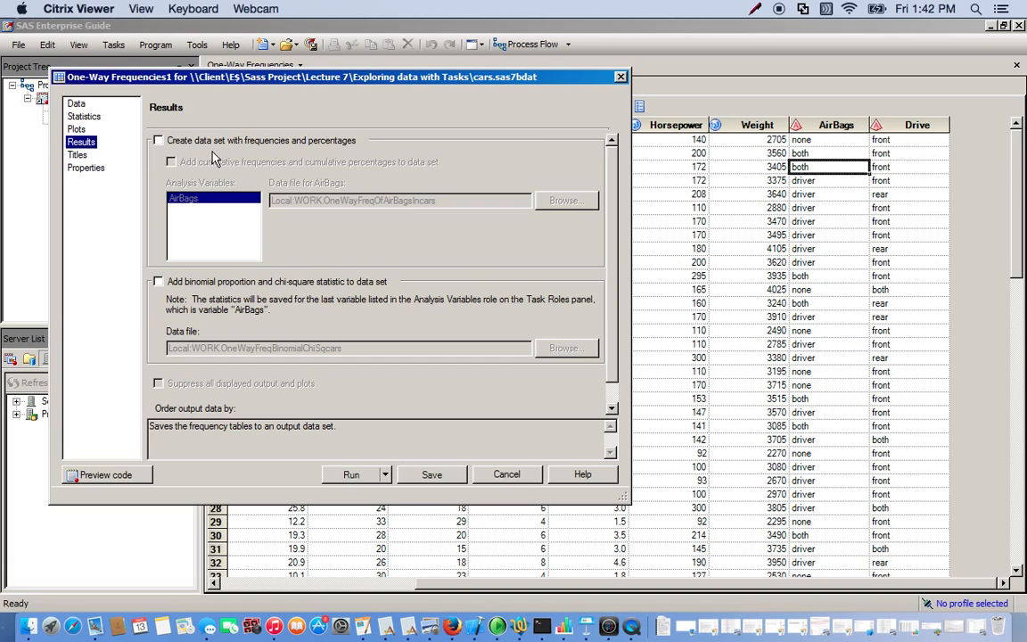
{"action": "left_click", "coordinate": [158, 141]}
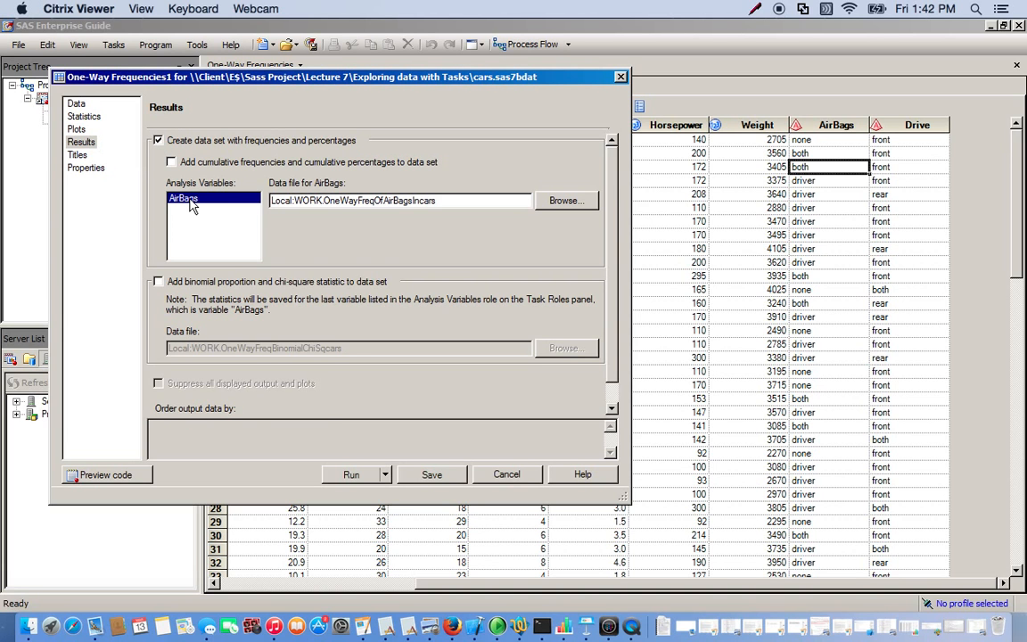
{"action": "left_click", "coordinate": [443, 202]}
{"action": "key", "text": "BackSpace"}
{"action": "key", "text": "BackSpace"}
{"action": "key", "text": "BackSpace"}
{"action": "key", "text": "BackSpace"}
{"action": "key", "text": "BackSpace"}
{"action": "key", "text": "BackSpace"}
{"action": "key", "text": "BackSpace"}
{"action": "key", "text": "BackSpace"}
{"action": "key", "text": "BackSpace"}
{"action": "key", "text": "BackSpace"}
{"action": "key", "text": "BackSpace"}
{"action": "key", "text": "BackSpace"}
{"action": "key", "text": "BackSpace"}
{"action": "key", "text": "BackSpace"}
{"action": "key", "text": "BackSpace"}
{"action": "key", "text": "BackSpace"}
{"action": "key", "text": "BackSpace"}
{"action": "key", "text": "BackSpace"}
{"action": "key", "text": "BackSpace"}
{"action": "key", "text": "BackSpace"}
{"action": "key", "text": "BackSpace"}
{"action": "key", "text": "BackSpace"}
{"action": "key", "text": "BackSpace"}
{"action": "key", "text": "BackSpace"}
{"action": "key", "text": "BackSpace"}
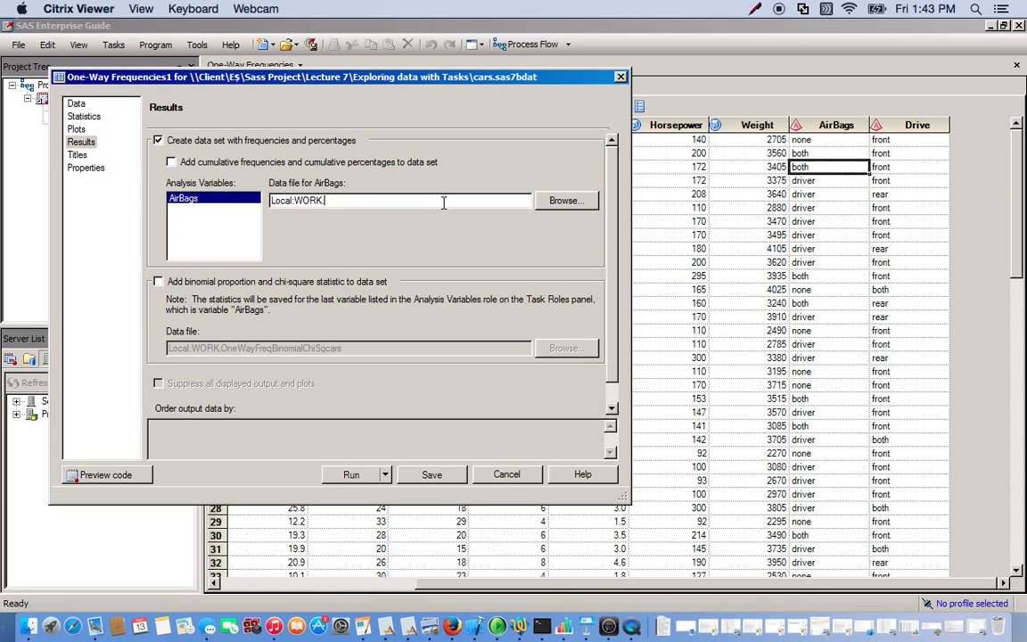
{"action": "type", "text": "AIRBAGS"}
{"action": "left_click", "coordinate": [350, 475]}
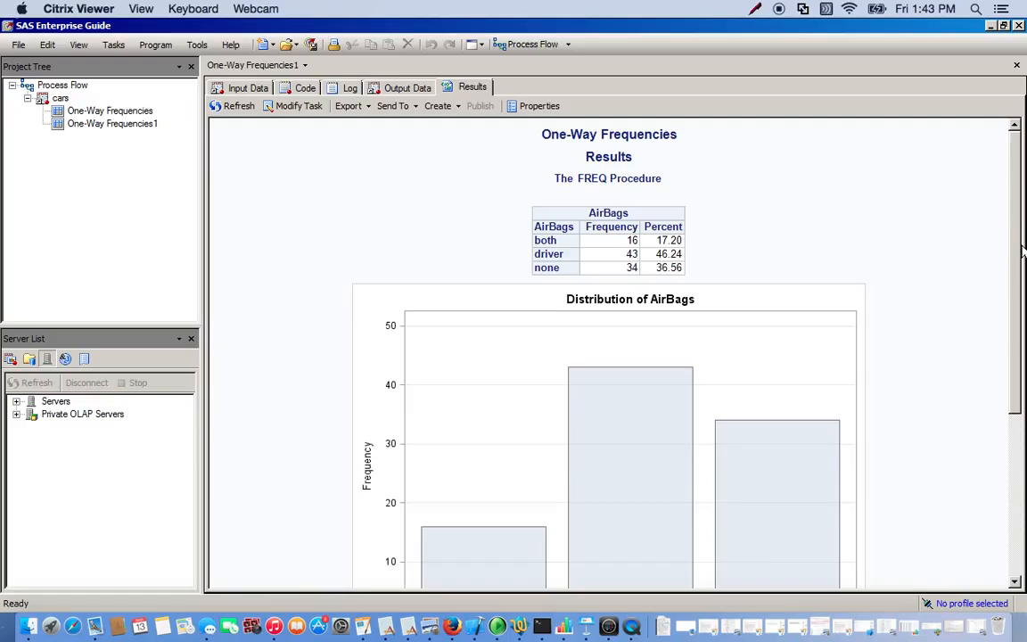
Scroll through the results to review the frequency table, bar chart and chi-square test.
{"action": "left_click_drag", "start_coordinate": [1008, 248], "coordinate": [1014, 327]}
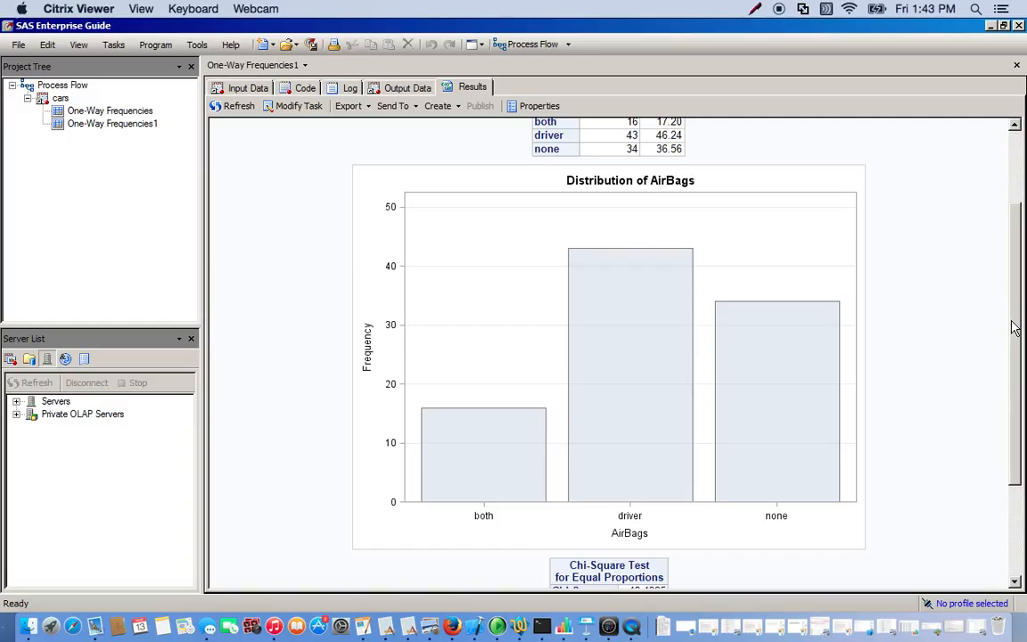
{"action": "left_click", "coordinate": [1016, 327]}
{"action": "left_click_drag", "start_coordinate": [1016, 327], "coordinate": [1007, 402]}
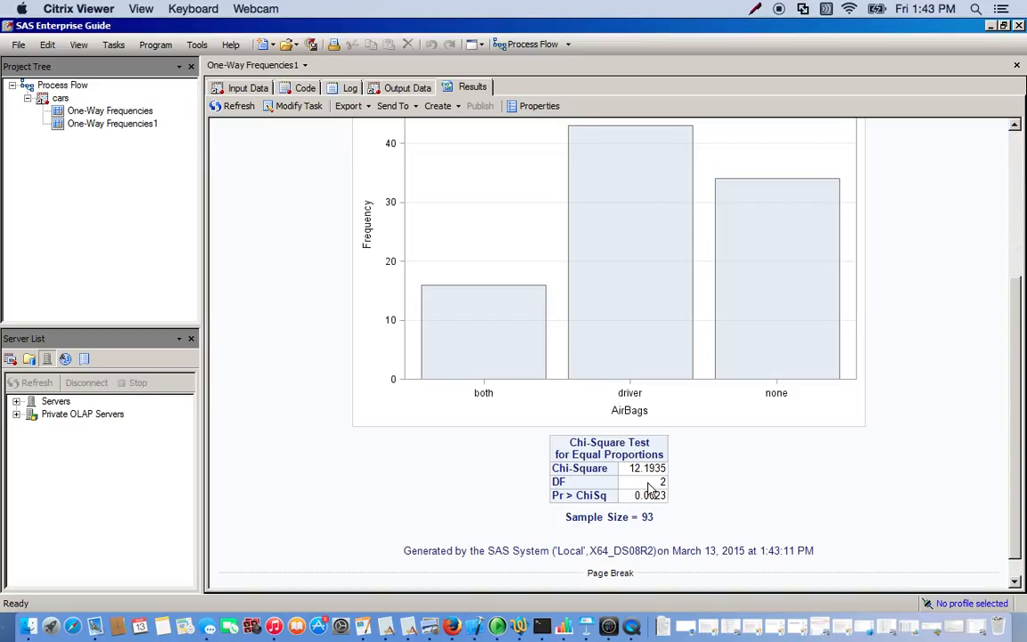
{"action": "left_click", "coordinate": [589, 495]}
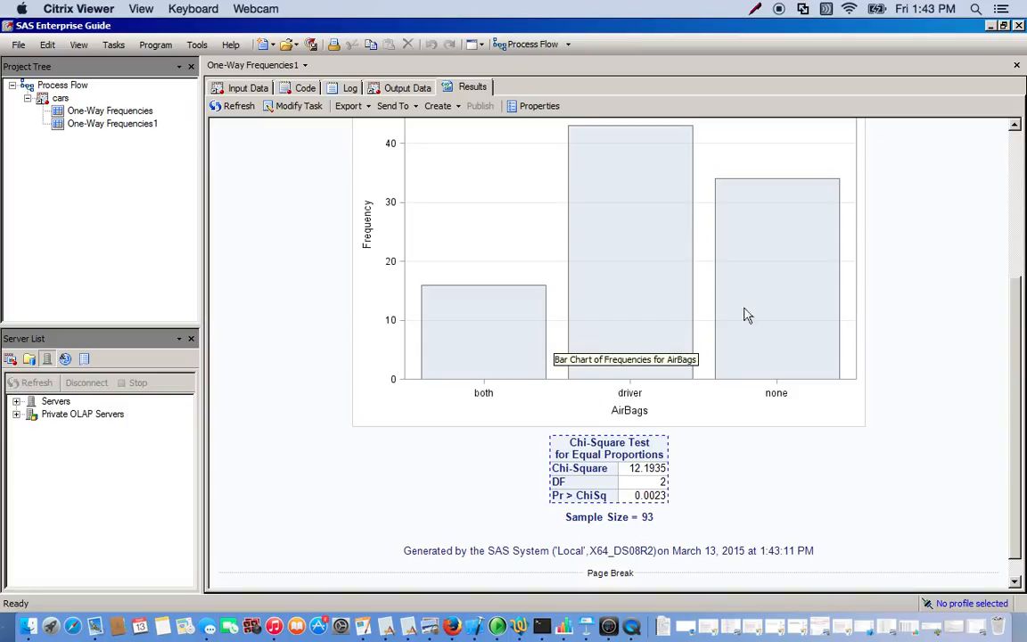
{"action": "left_click", "coordinate": [816, 500]}
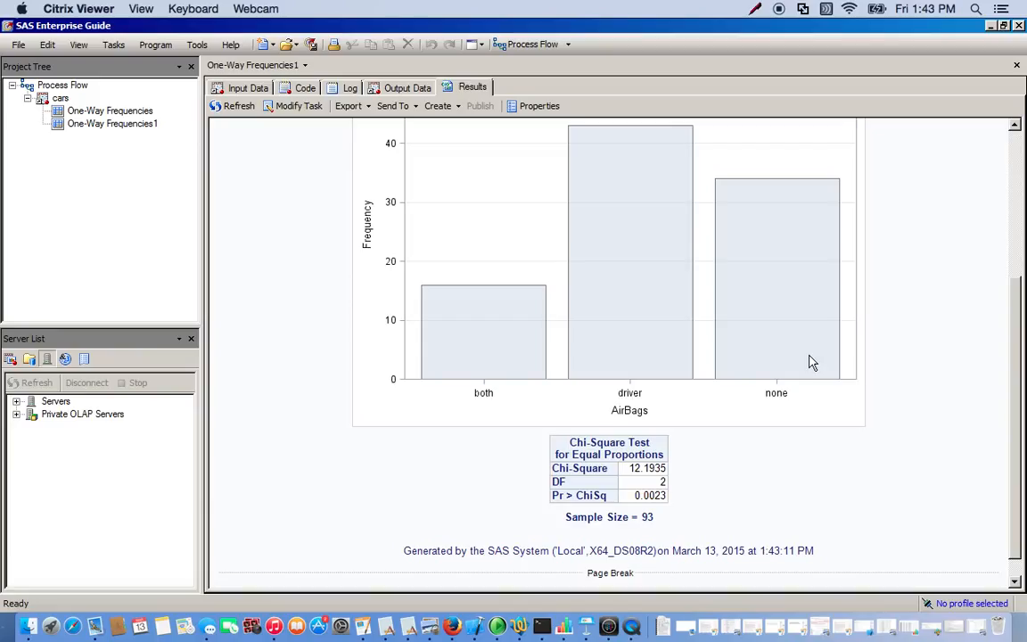